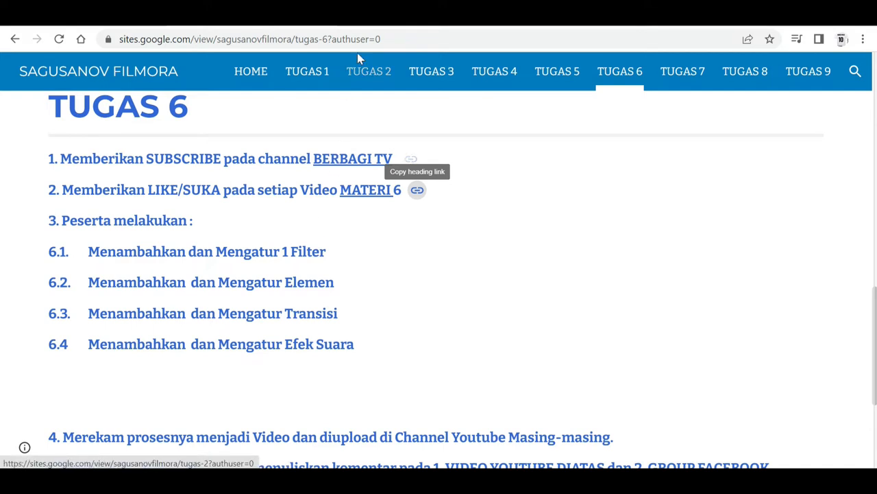
Open the YouTube video "#6 7 TEKNIK PENGATURAN FILTER DAN TRANSISI DI FILMORA 9" and like it
click(389, 25)
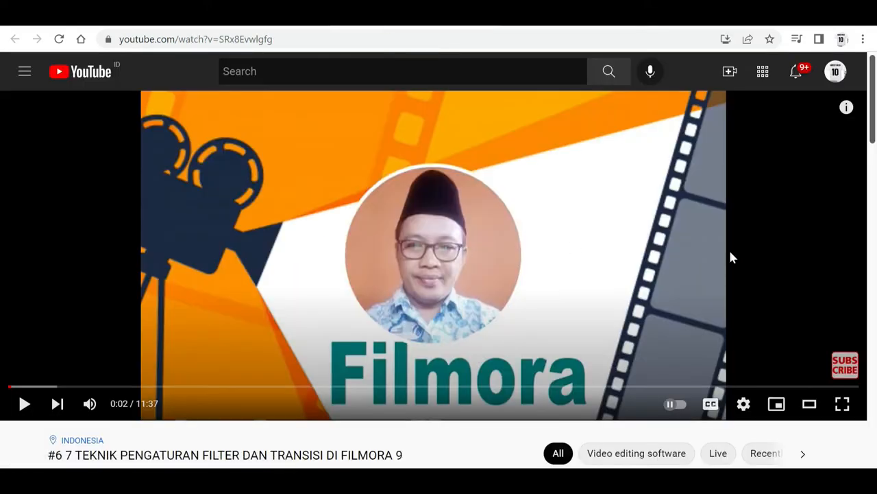
scroll(874, 153, down, 3)
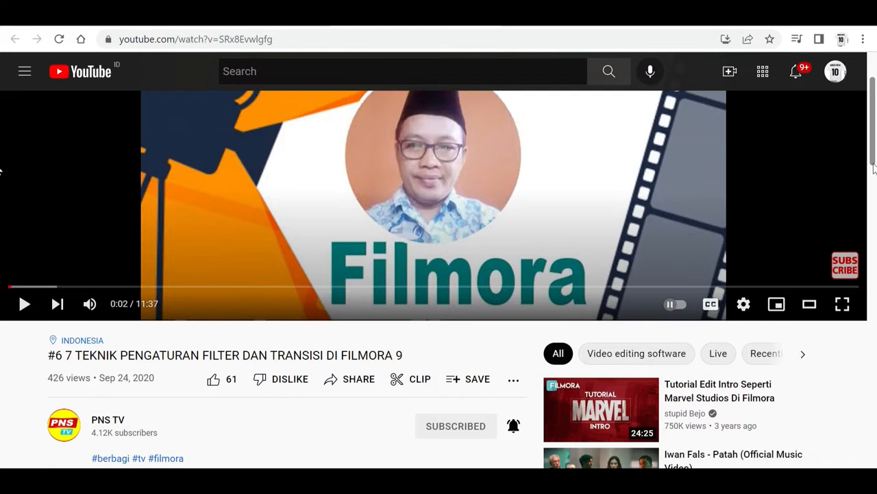
click(213, 296)
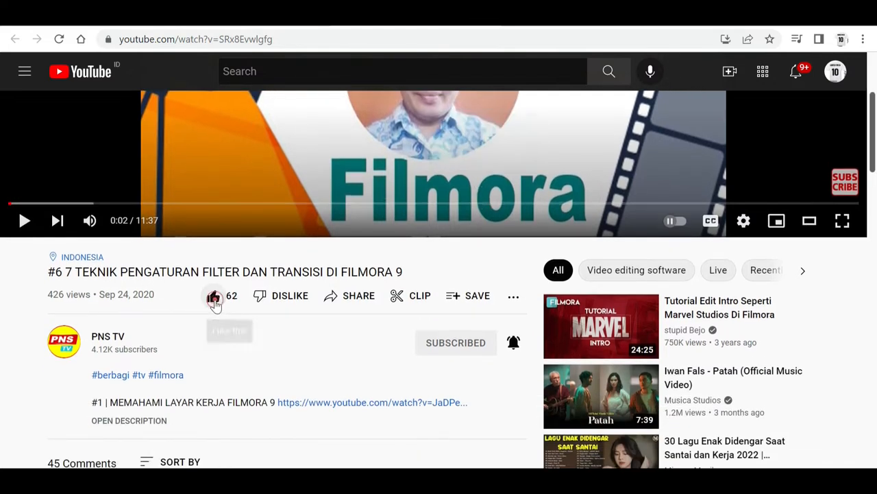
click(267, 26)
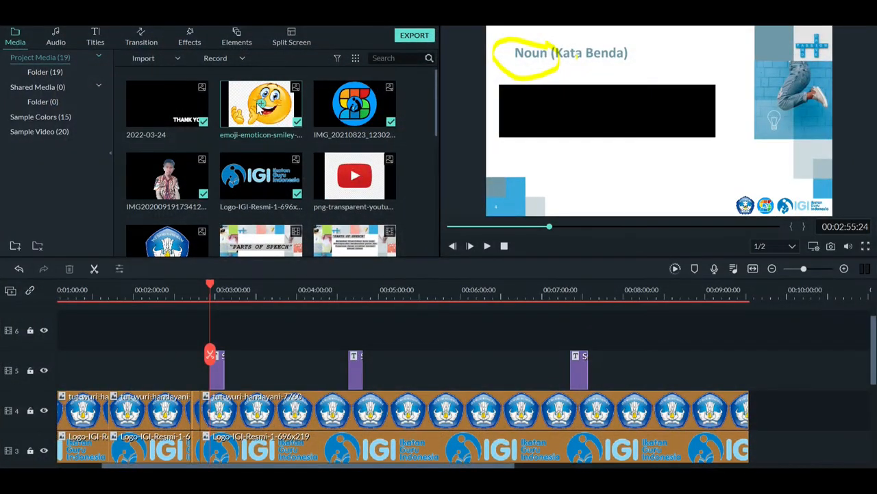
Add the 1977 filter to track 6 at about 00:01:47, over the "PARTS OF SPEECH" list slide
click(186, 39)
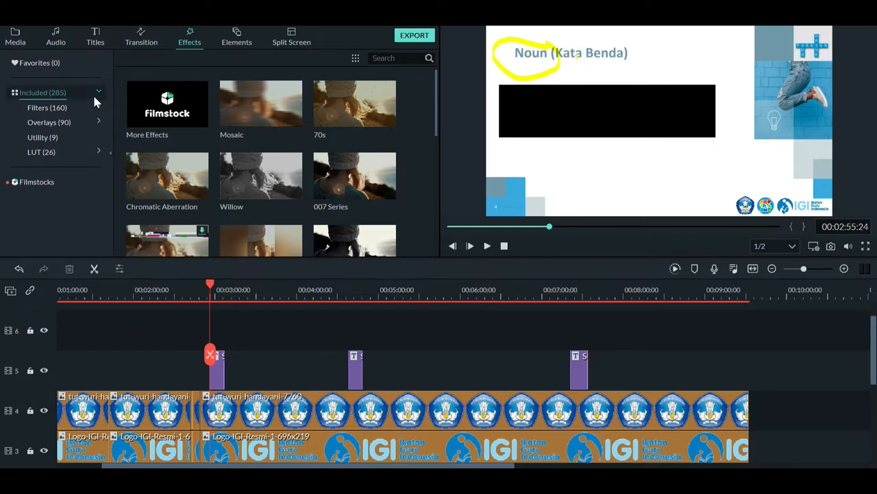
click(52, 114)
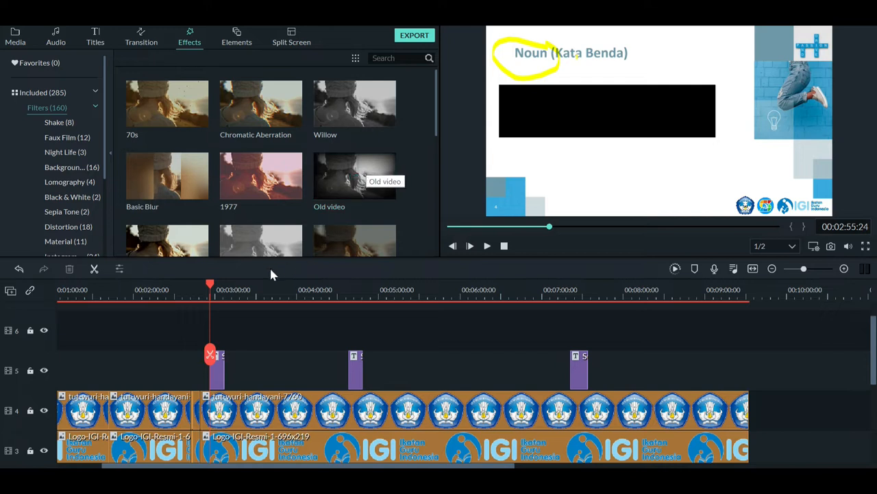
drag(211, 284, 118, 296)
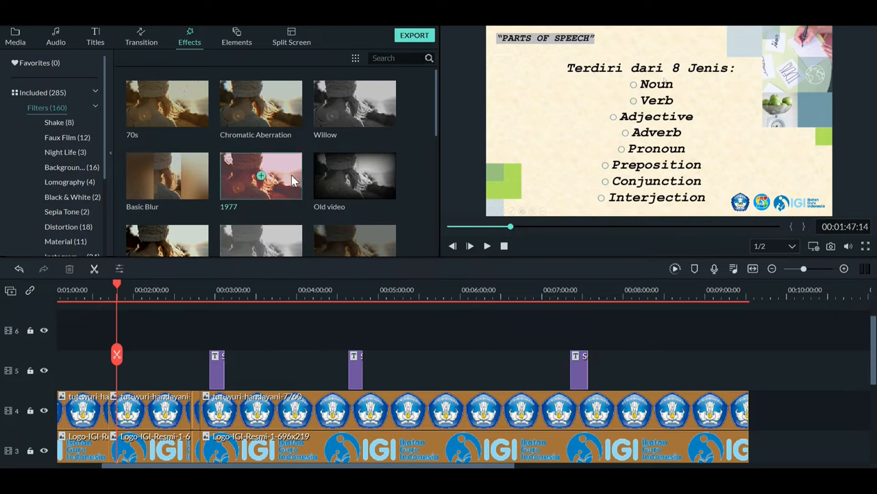
drag(290, 167, 117, 336)
Play the section with the 1977 filter from about 00:01:41 until past the filter's end
click(108, 283)
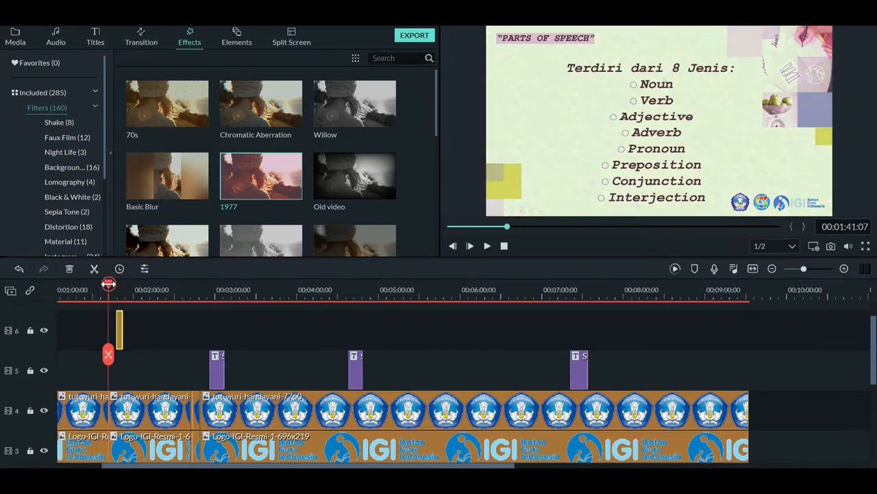
key(space)
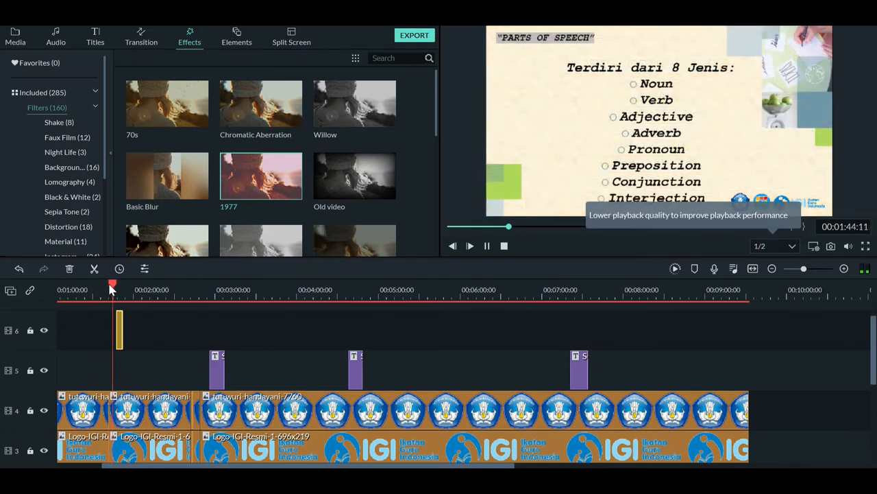
click(844, 269)
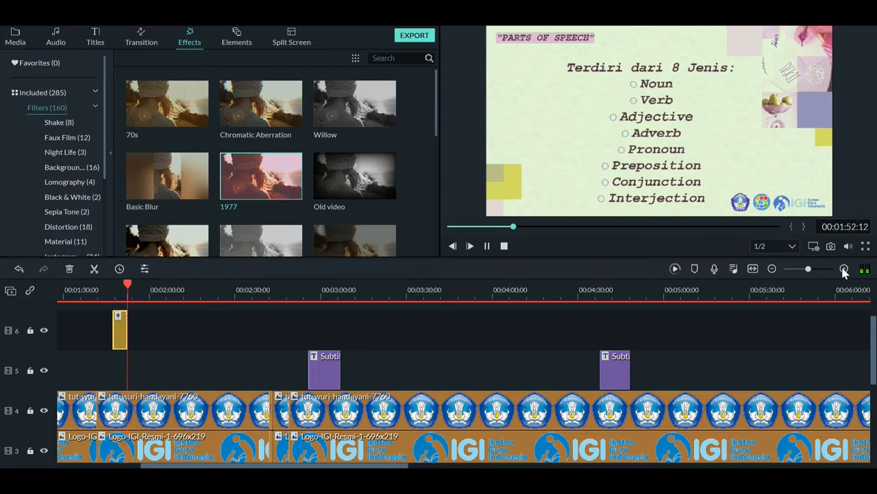
click(843, 270)
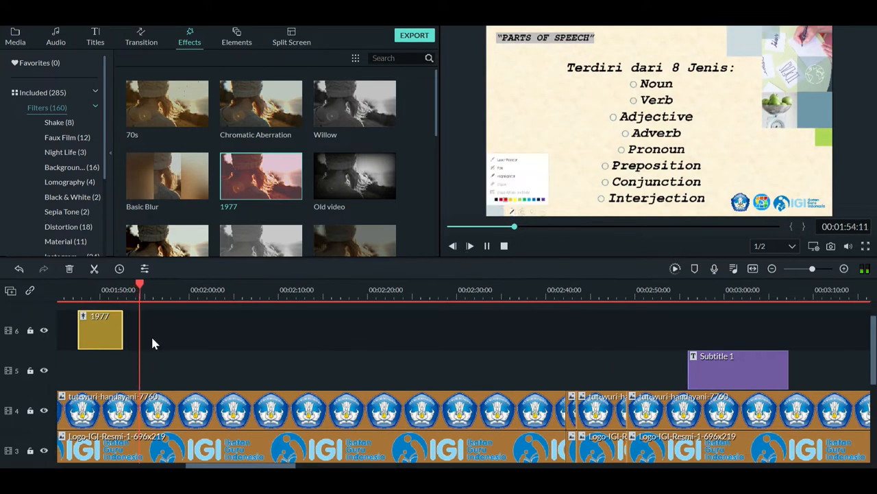
key(space)
Reduce the Alpha of the 1977 filter clip on track 6 and apply the setting
double_click(114, 326)
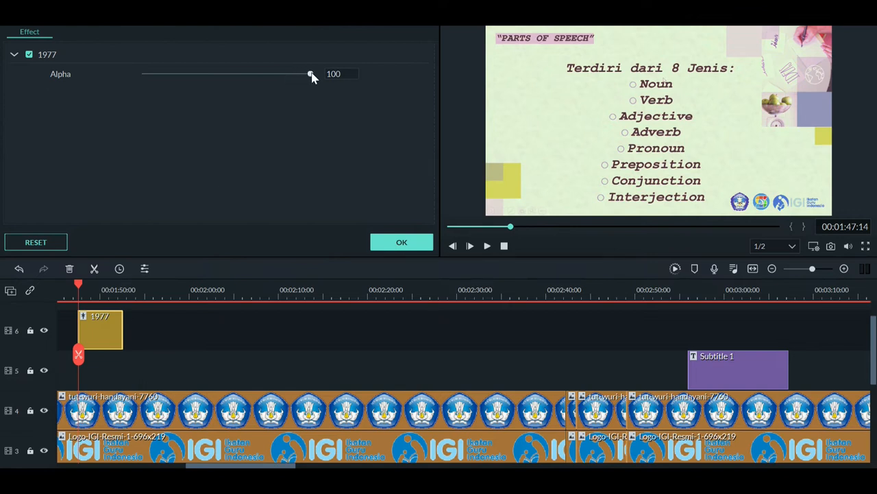
drag(309, 74, 270, 80)
click(400, 242)
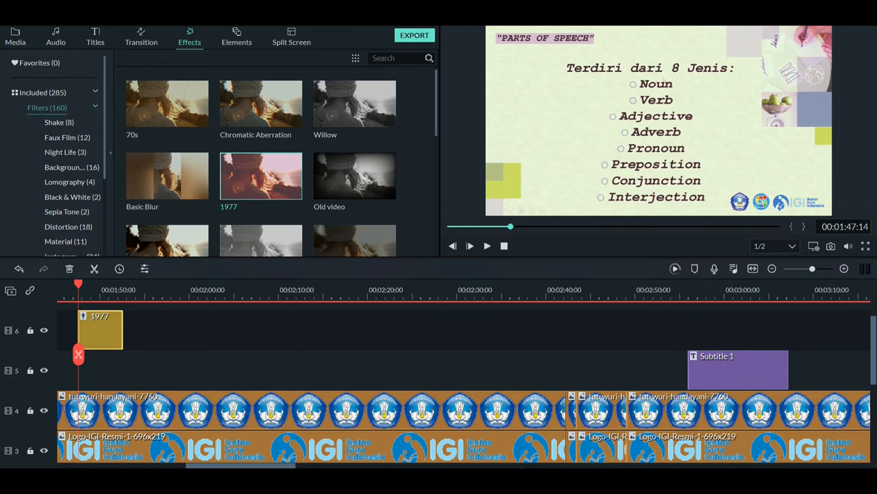
Place the hand-drawn feather Element Handdrawn 18 on track 6, aligned with the start of Subtitle 1
click(532, 481)
click(698, 293)
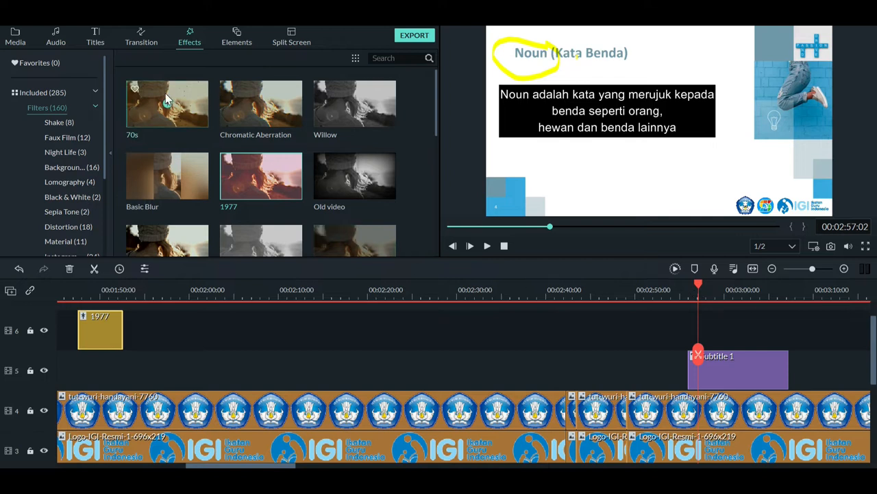
click(238, 43)
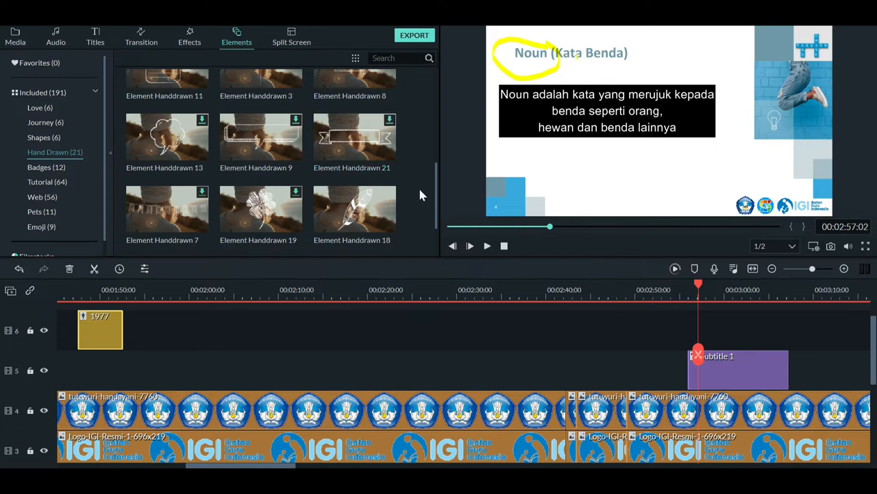
mouse_move(436, 199)
mouse_down()
mouse_move(436, 183)
mouse_move(437, 205)
mouse_up()
mouse_move(387, 204)
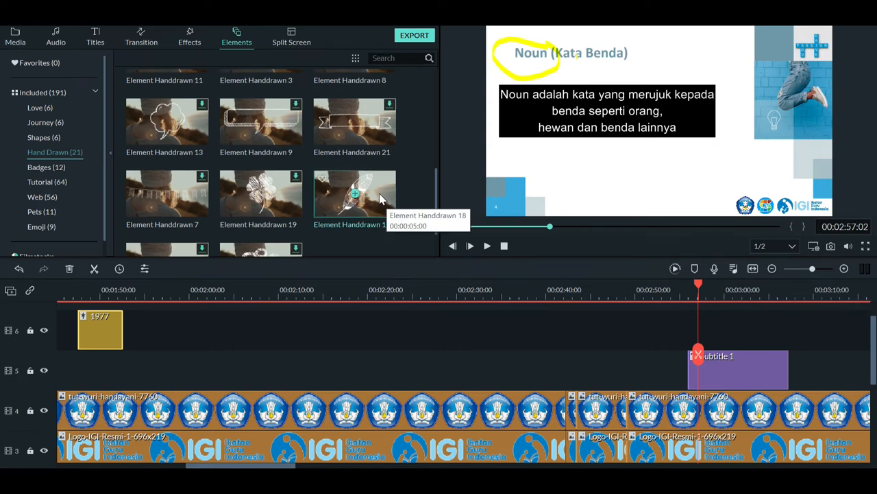
mouse_move(382, 199)
mouse_down()
mouse_move(488, 286)
mouse_move(624, 337)
mouse_move(708, 336)
mouse_move(689, 330)
mouse_up()
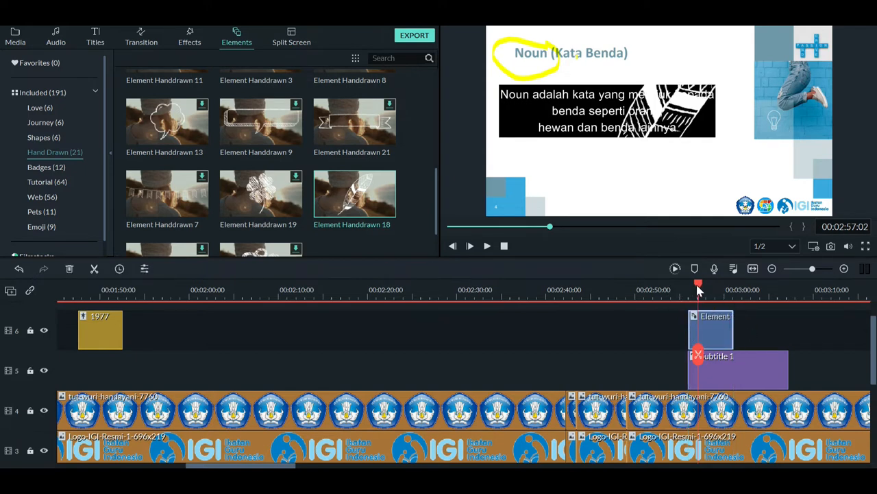
Preview the feather element in Advanced Color Correction and apply the Warm Max preset to it
double_click(710, 328)
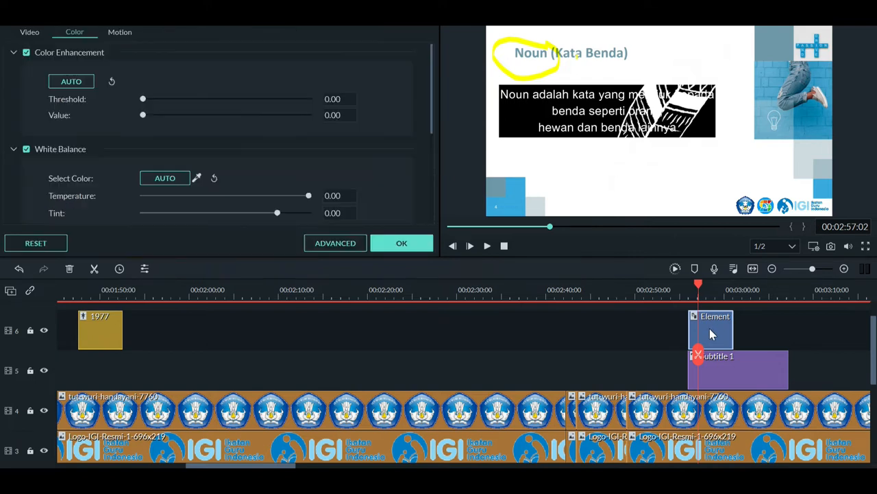
click(349, 244)
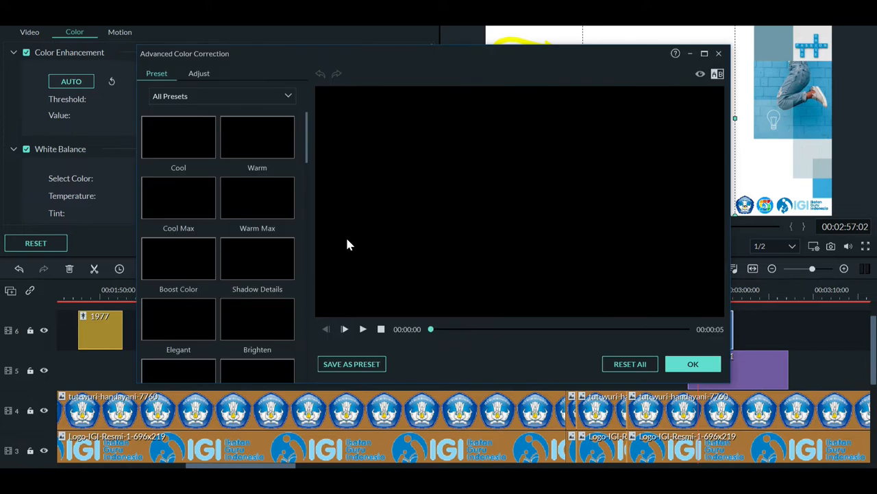
click(363, 329)
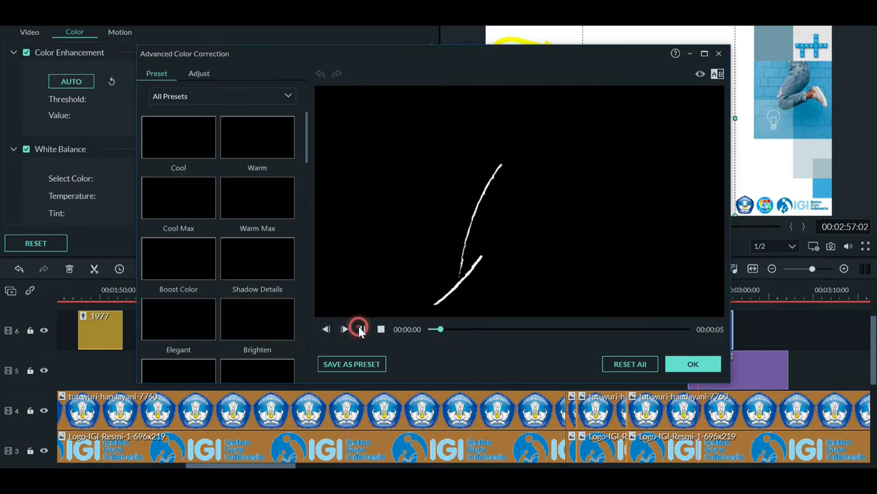
click(362, 329)
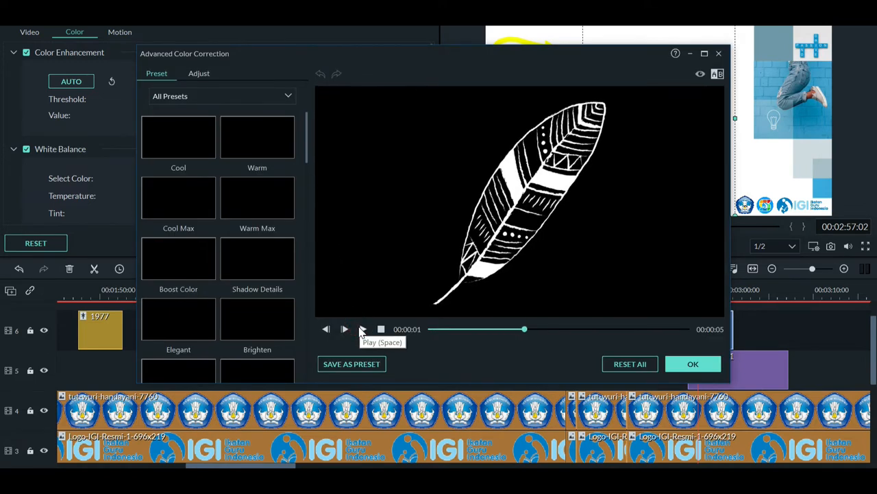
click(248, 210)
click(689, 365)
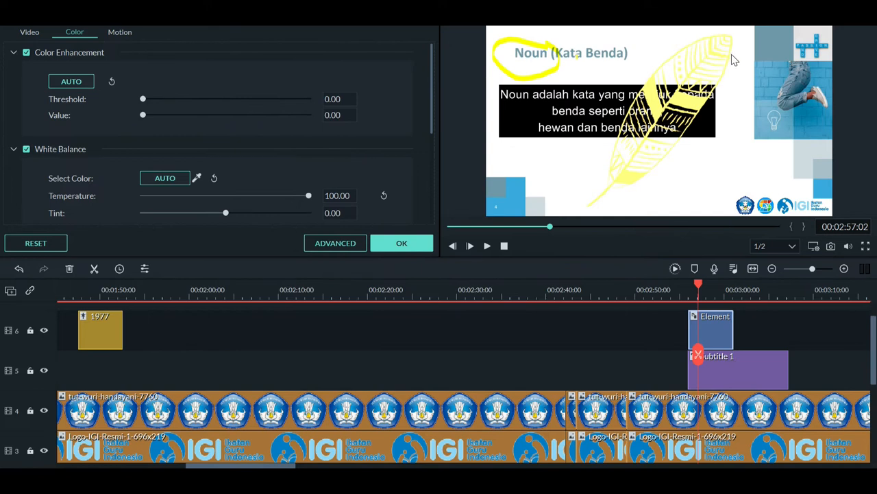
Shrink the feather and place it at the subtitle box's right end, then sample the slide's blue corner square as its white balance colour
drag(733, 28, 717, 125)
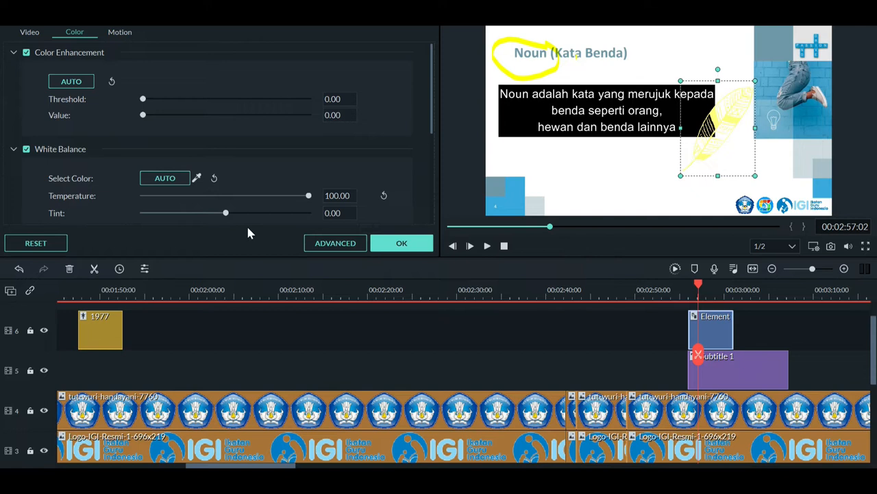
click(197, 179)
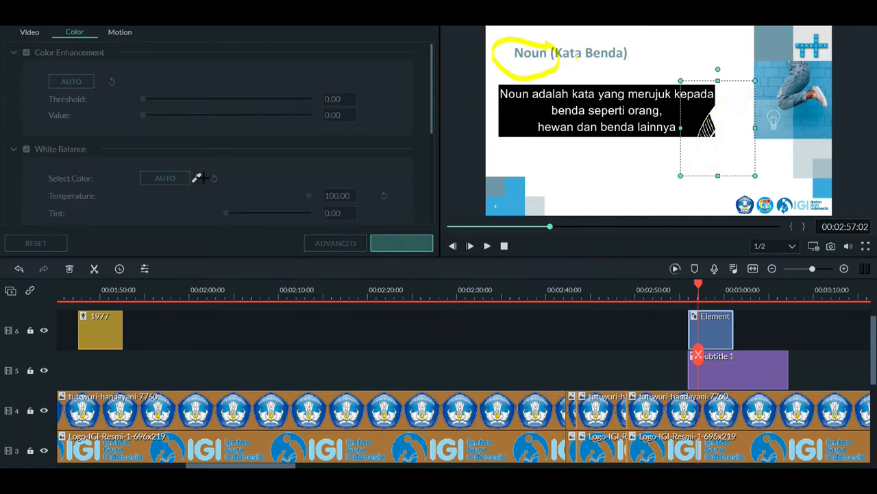
click(507, 203)
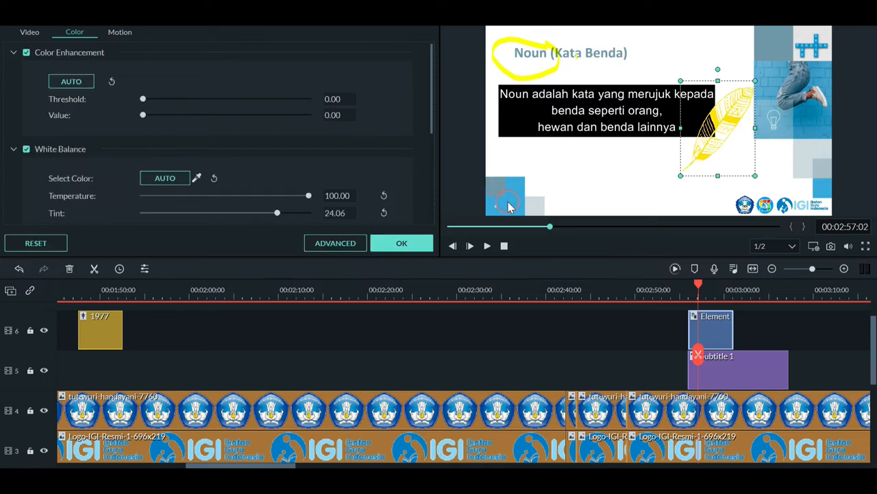
click(604, 195)
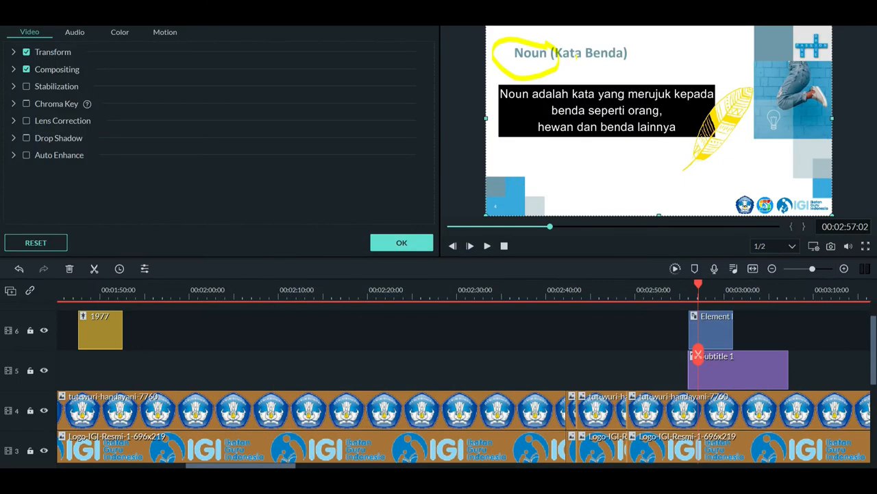
Find the existing transition between VID_20220323_201208 and VID_20220323_201540 on track 1 and review its duration and mode settings
click(772, 269)
click(772, 268)
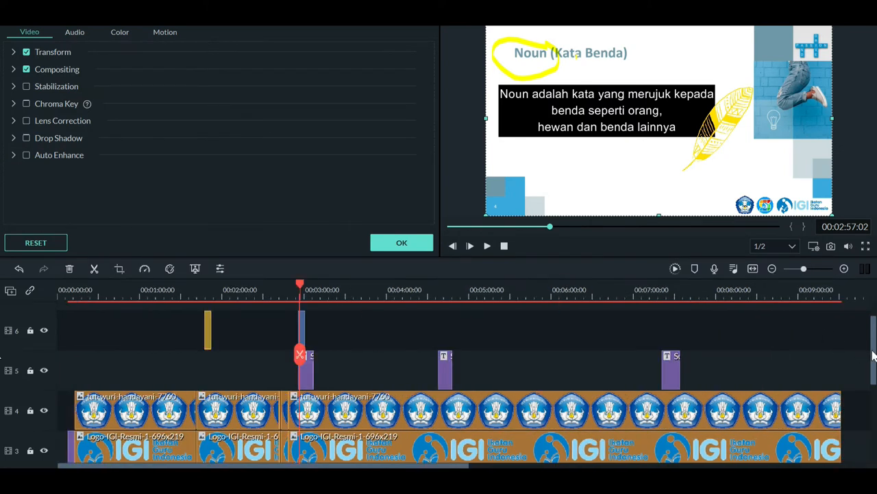
scroll(872, 355, down, 4)
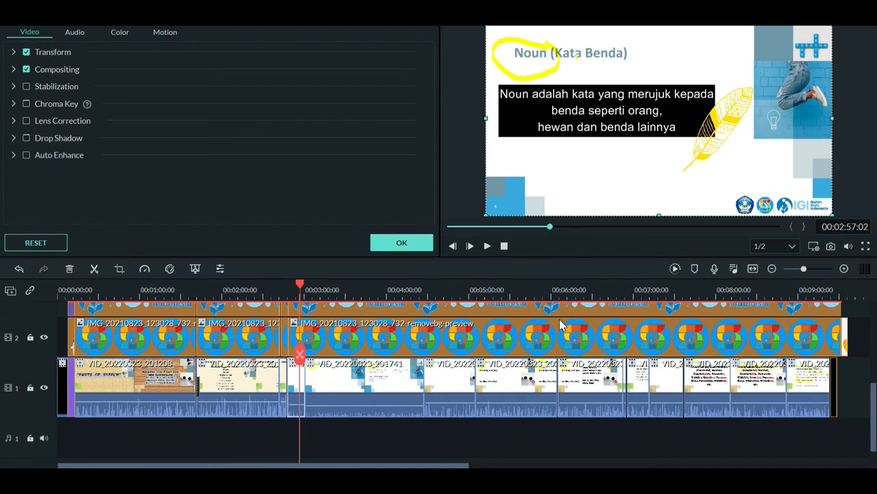
click(111, 289)
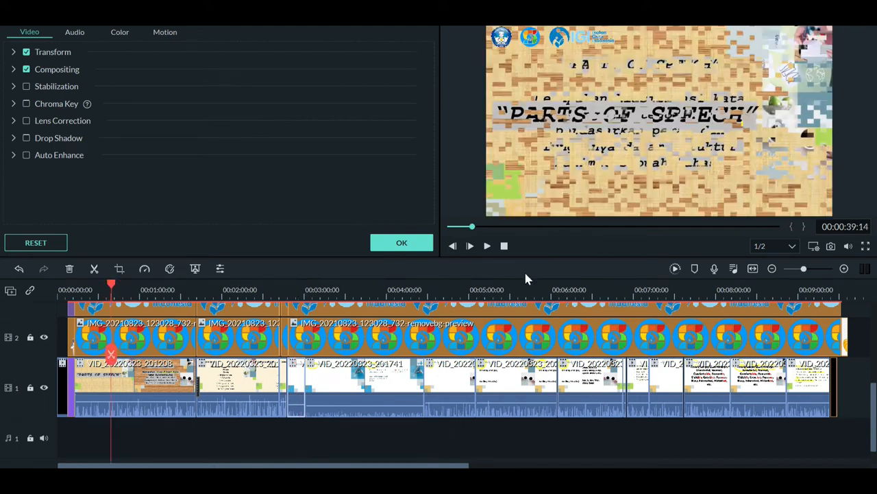
click(844, 268)
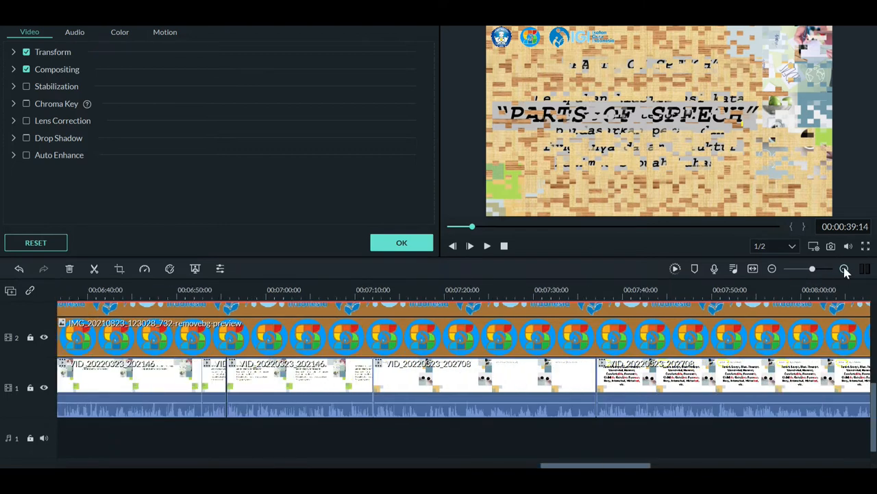
click(844, 269)
click(844, 270)
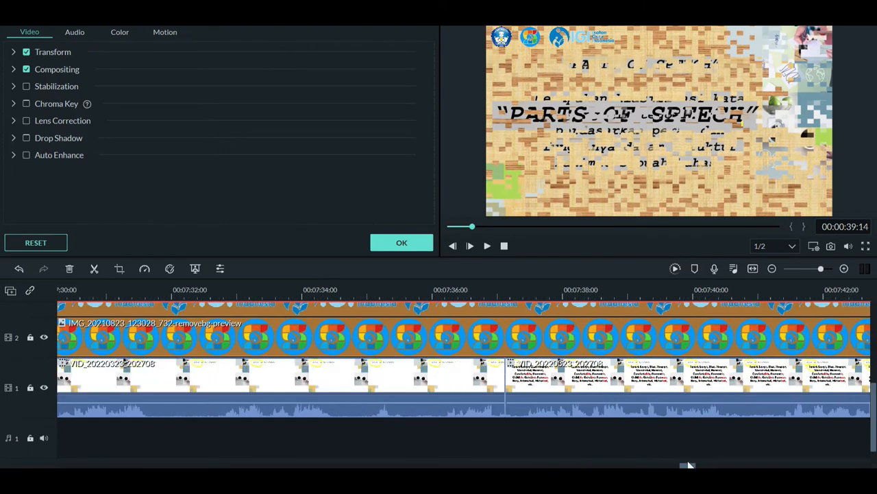
drag(647, 465, 107, 448)
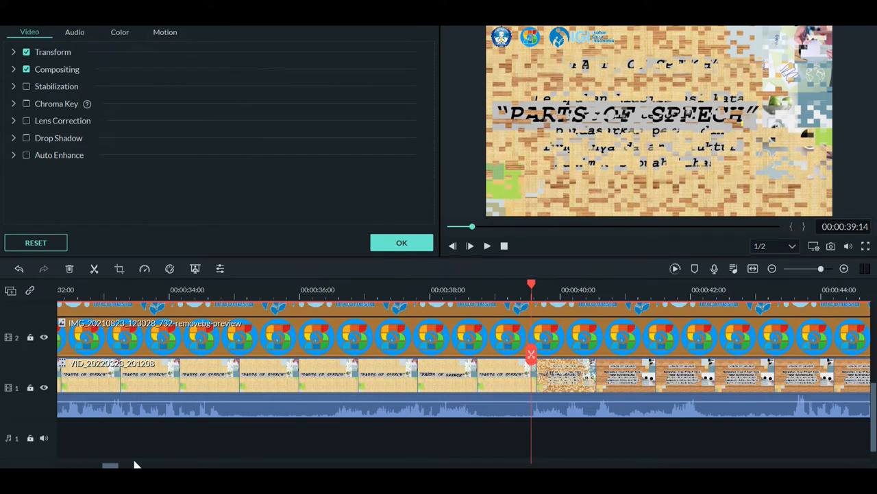
drag(112, 466, 158, 467)
drag(158, 466, 198, 465)
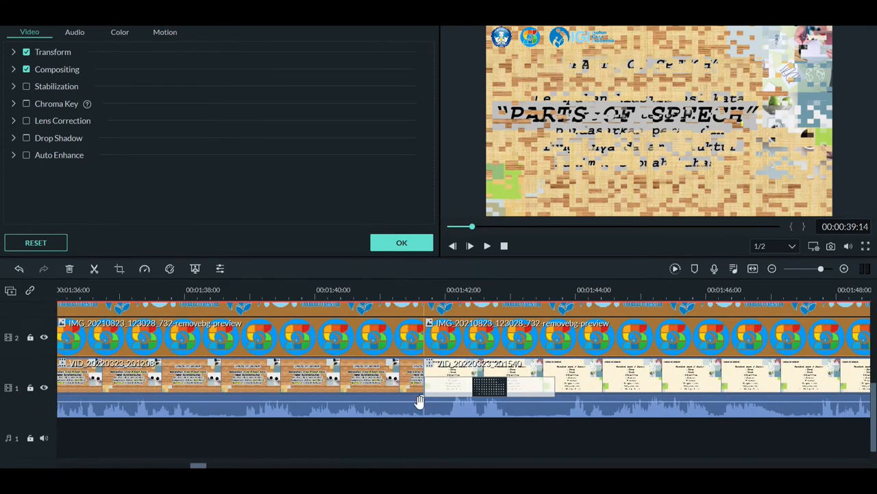
click(454, 392)
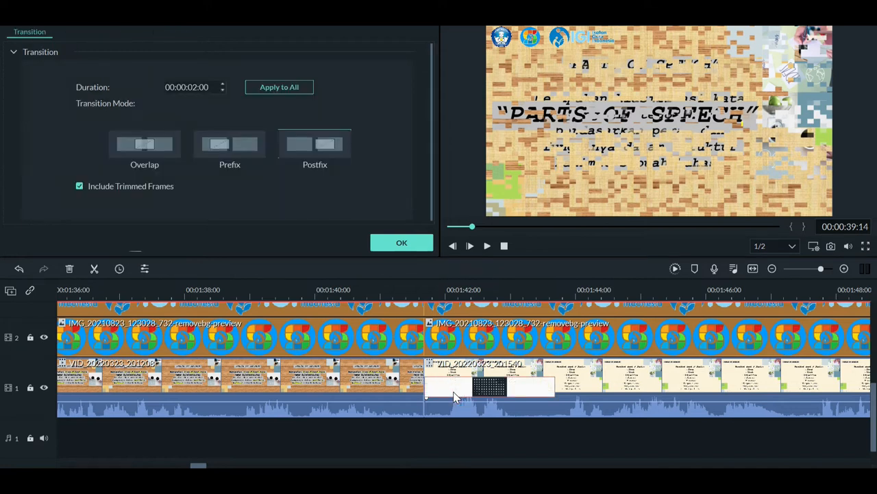
click(386, 247)
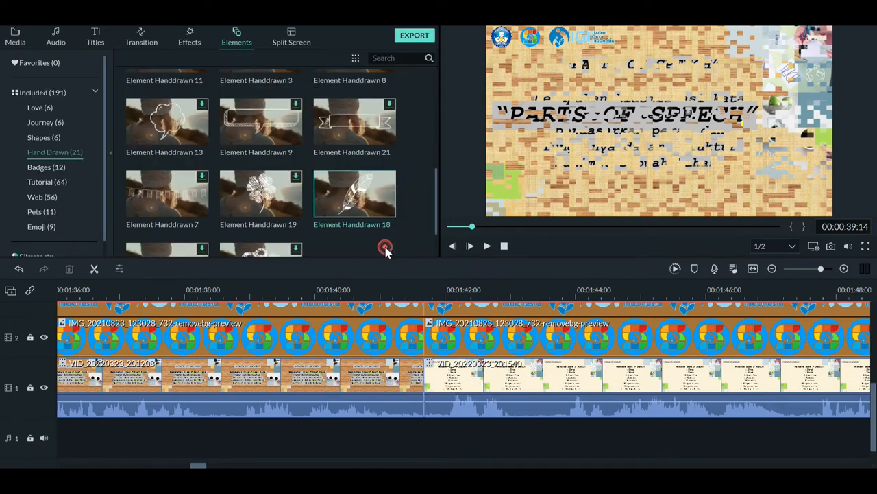
Add an Erase transition between VID_20220323_201208 and VID_20220323_201540 on track 1 and play it back
click(134, 42)
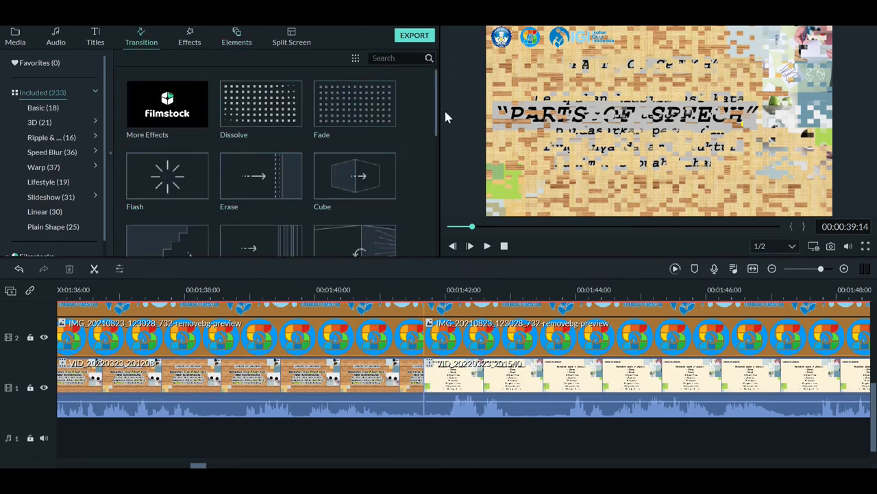
drag(437, 114, 436, 137)
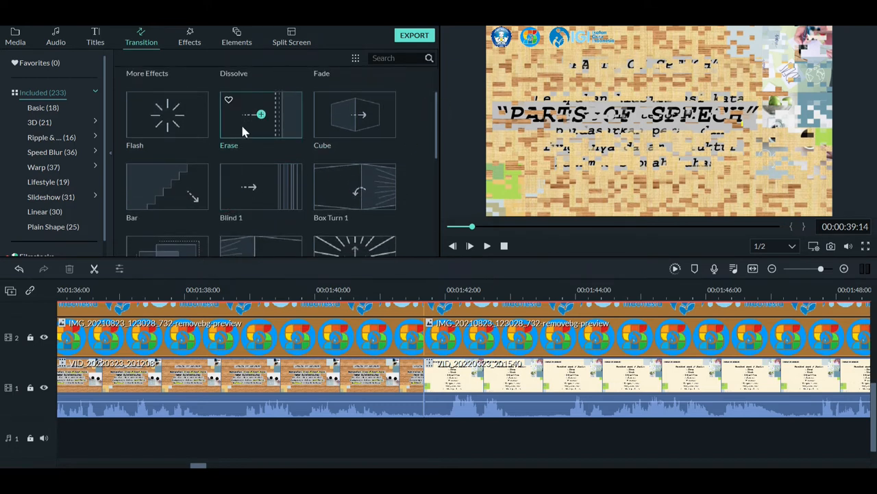
drag(243, 127, 396, 377)
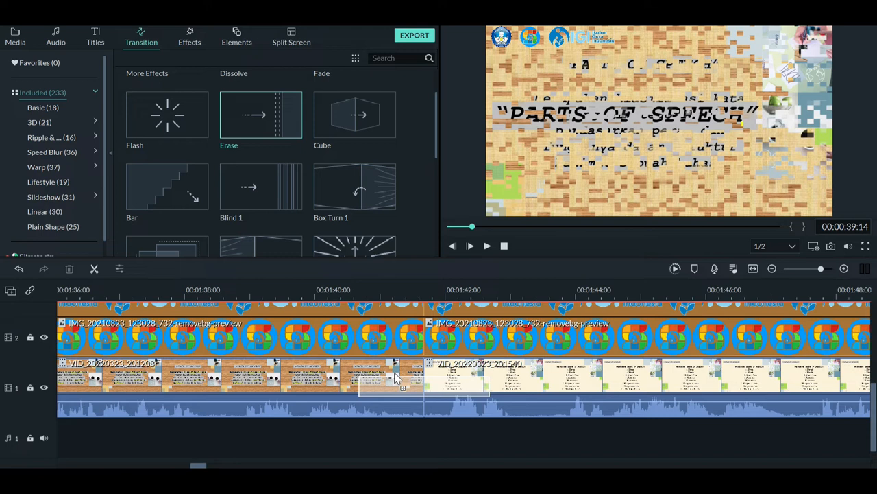
drag(396, 376, 396, 379)
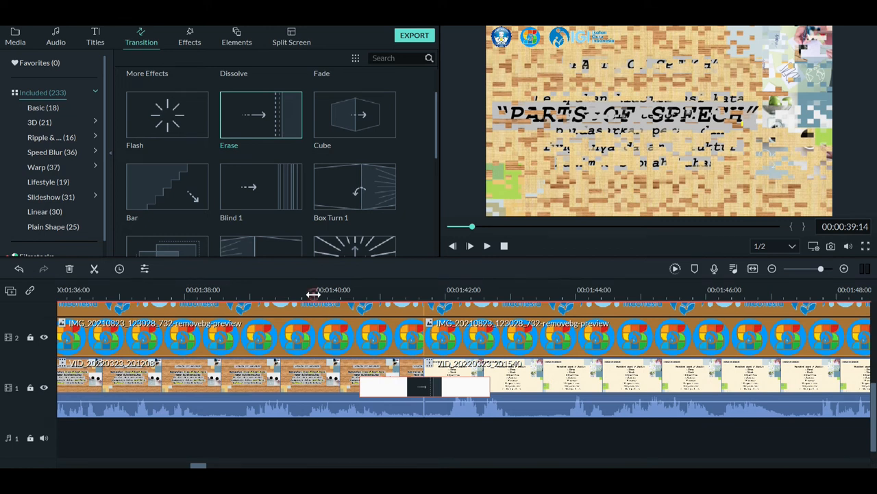
click(311, 293)
key(space)
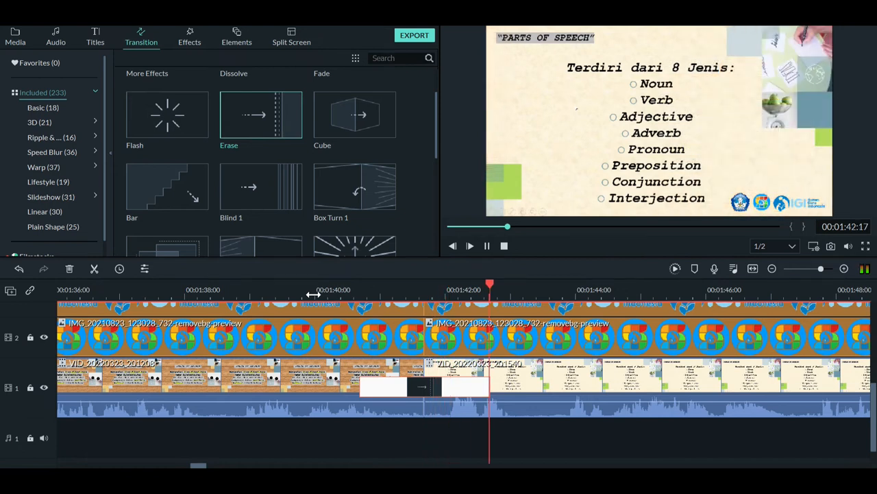
key(space)
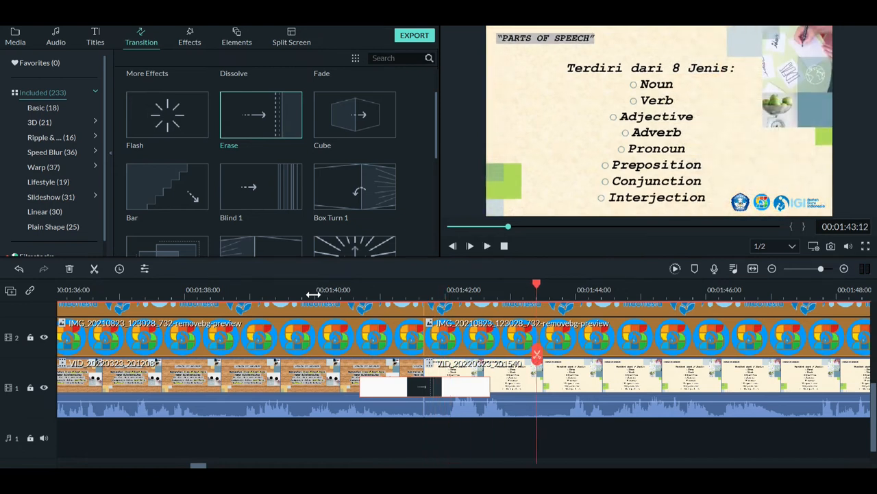
Review the Erase transition's duration and mode settings, then shorten it to about 1.5 seconds on the timeline and play it back
double_click(412, 392)
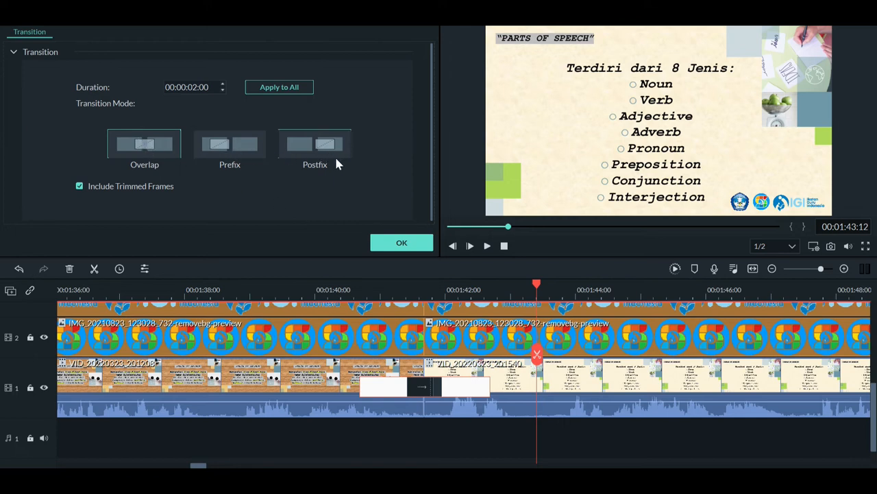
click(382, 244)
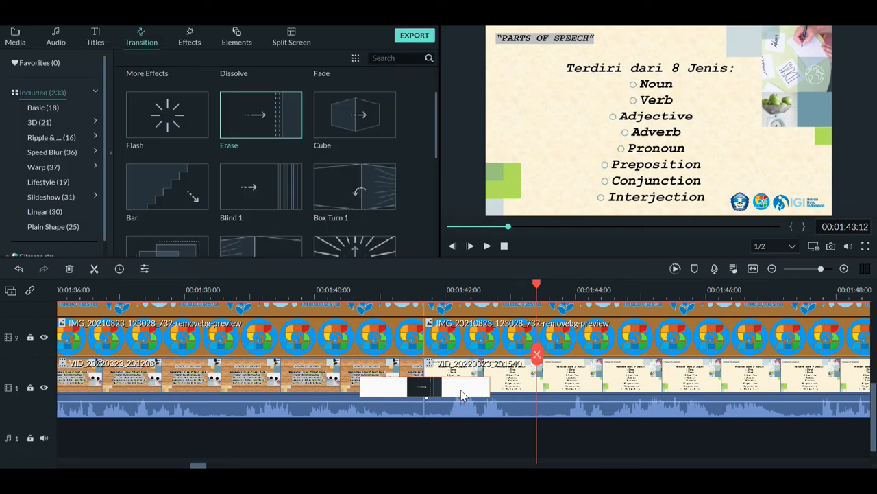
click(491, 389)
drag(480, 389, 464, 389)
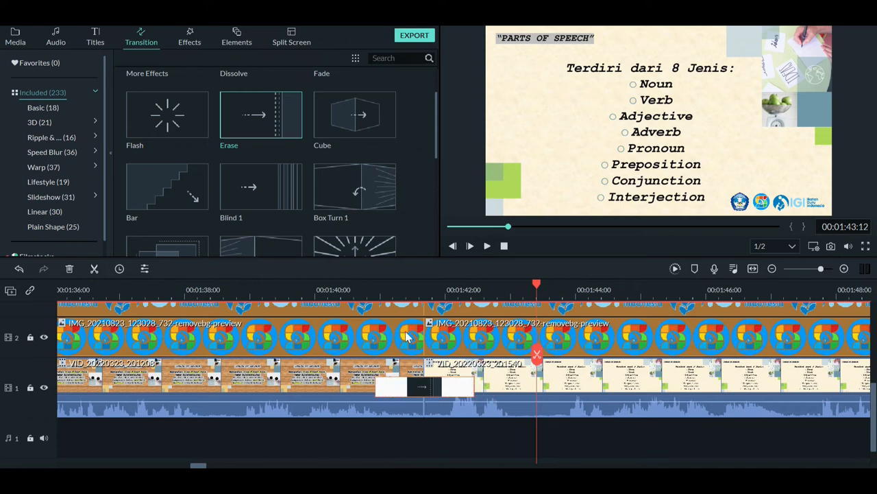
click(357, 293)
key(space)
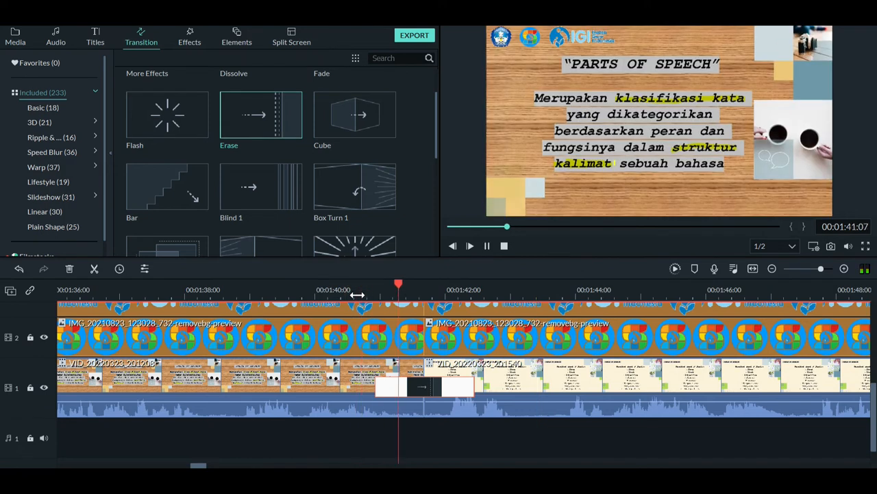
key(space)
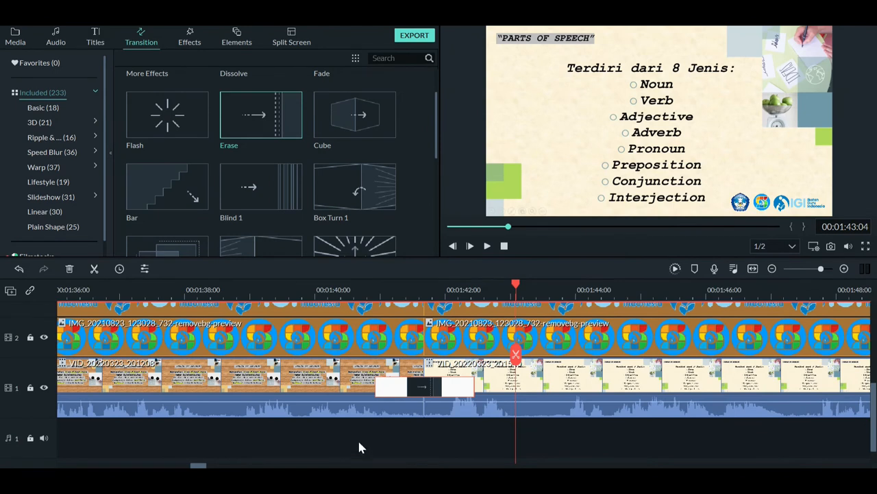
Place the music Low Tree - Shaal Region on audio track 1 at the start of the timeline
drag(874, 422, 874, 440)
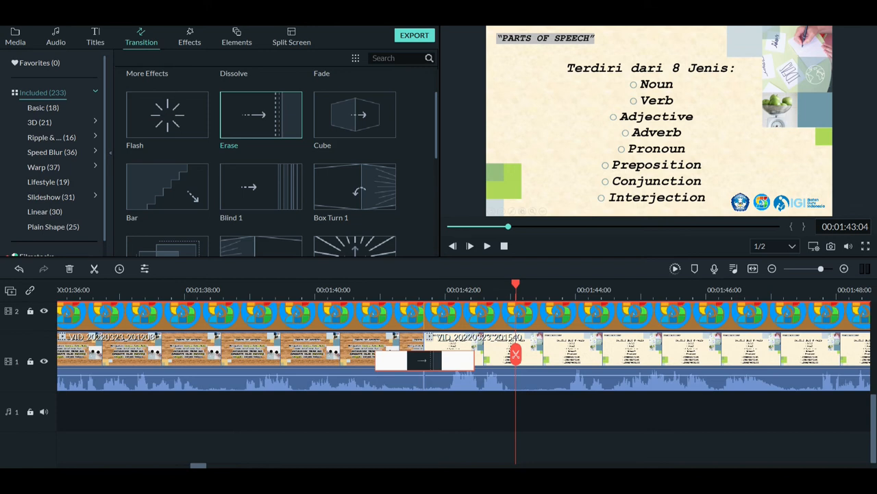
drag(197, 466, 63, 466)
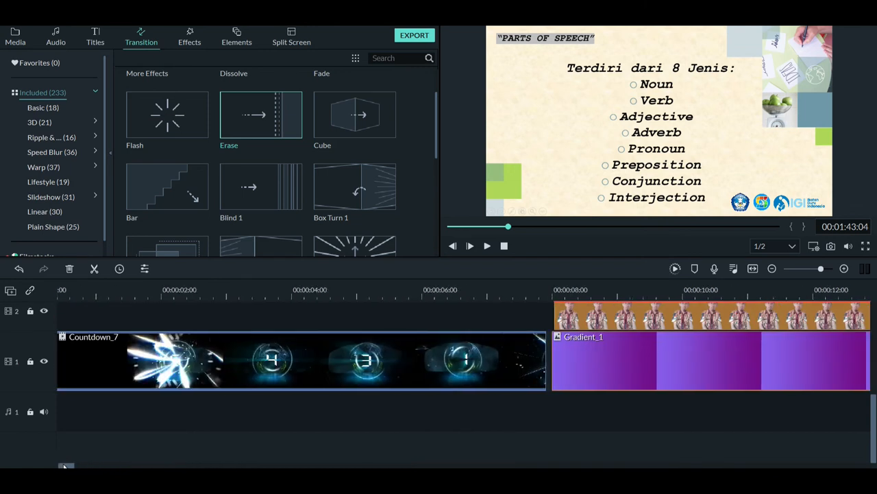
click(56, 43)
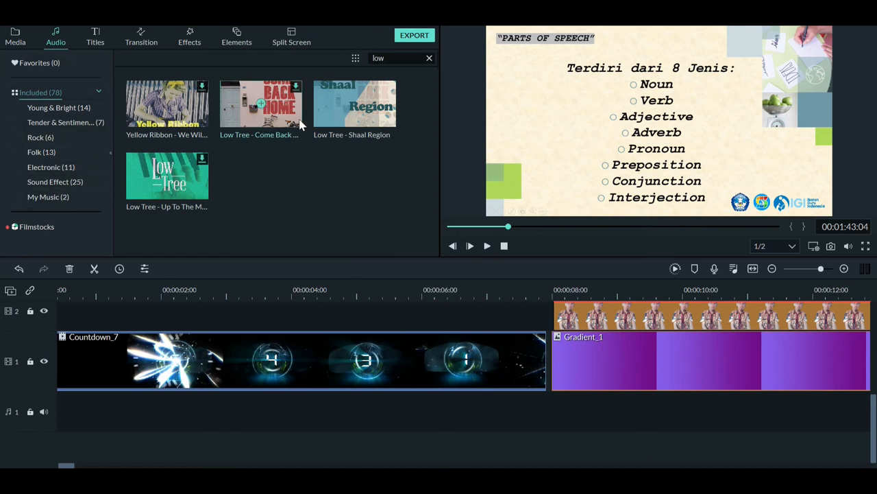
click(402, 59)
drag(365, 124, 309, 220)
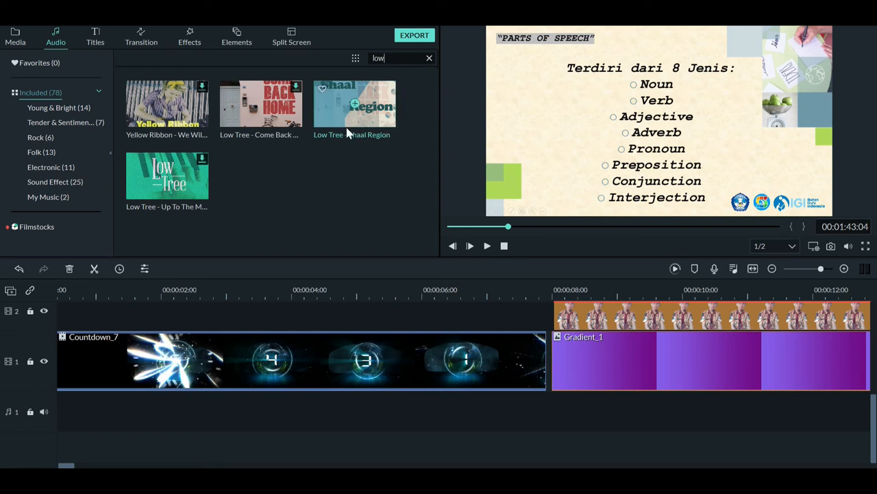
drag(354, 112, 7, 404)
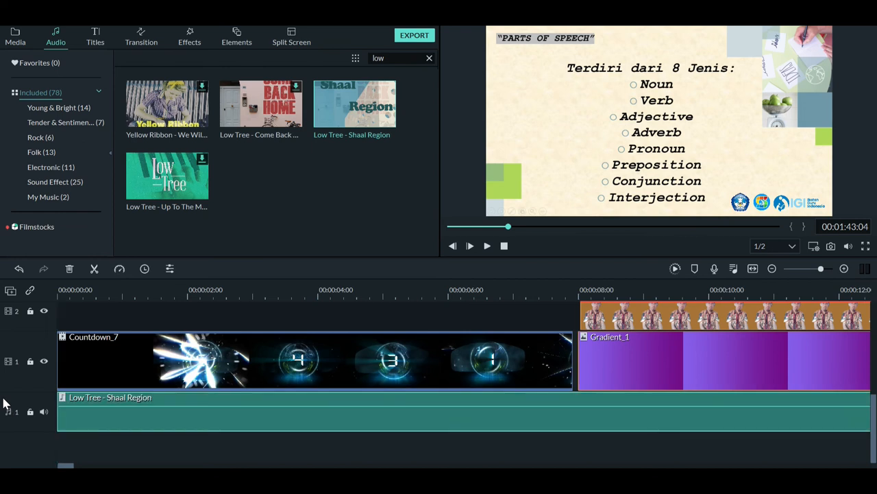
Lower the Low Tree - Shaal Region volume slightly, give it a fade-in of about 1.8 seconds, and play it from the beginning
click(61, 290)
click(146, 415)
double_click(122, 414)
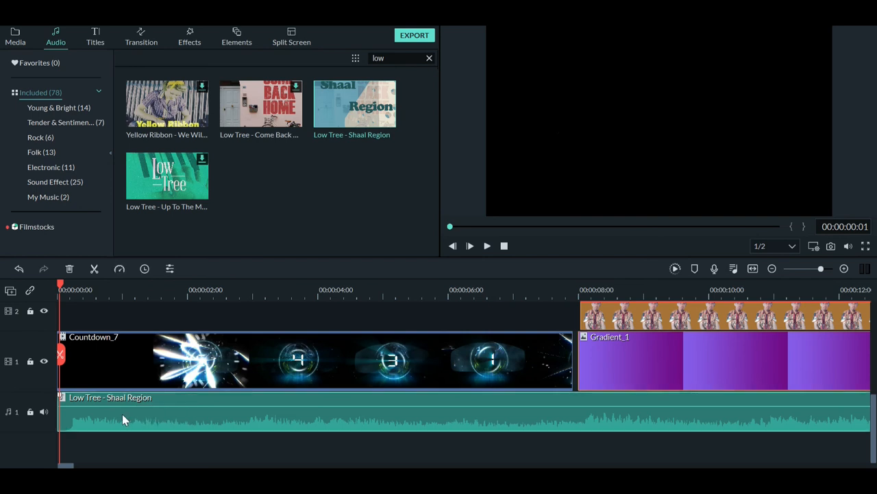
drag(41, 154, 41, 160)
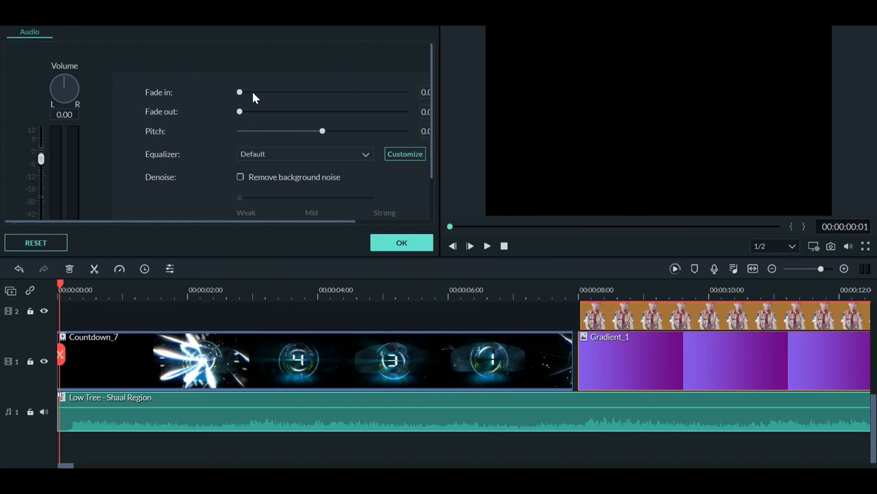
drag(240, 92, 245, 94)
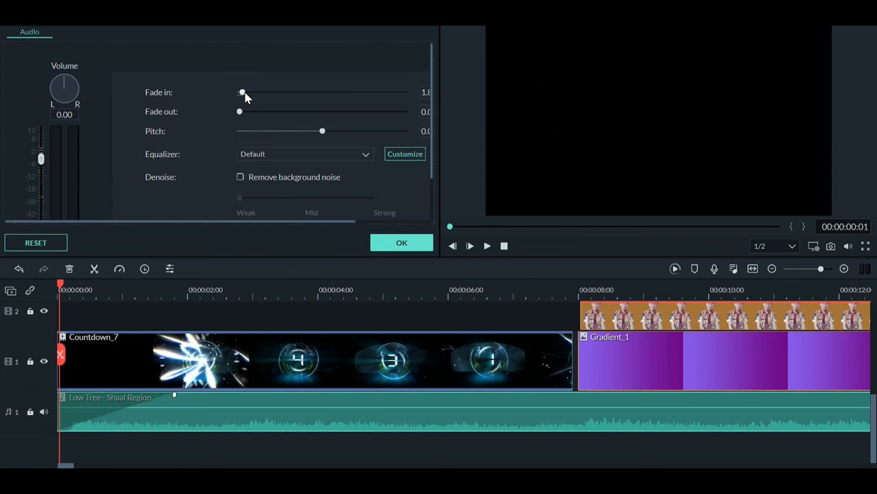
click(398, 245)
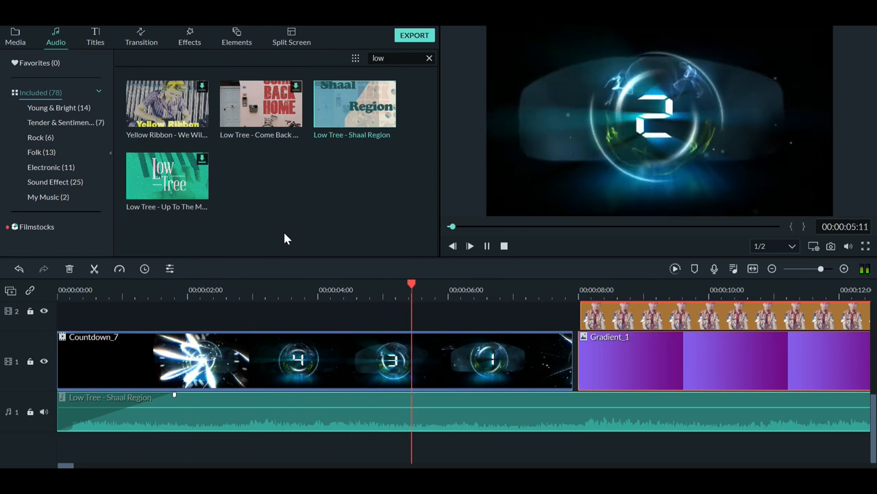
key(space)
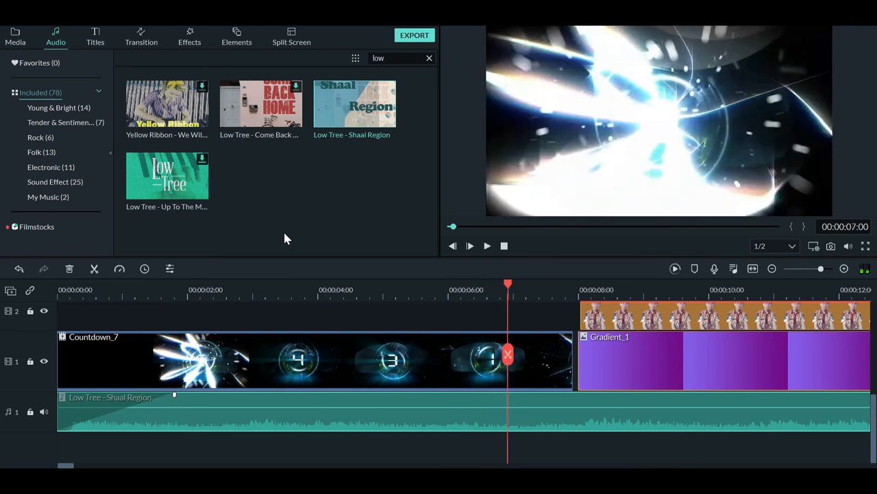